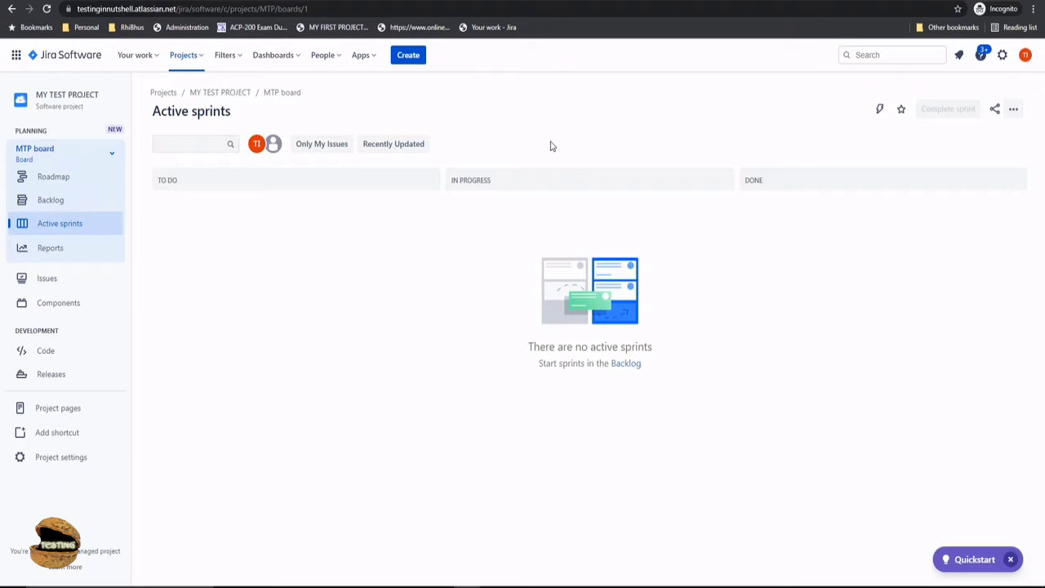
- Go to the Jira Marketplace's 'Discover apps and integrations' page from the Apps menu
{"action": "left_click", "coordinate": [365, 55]}
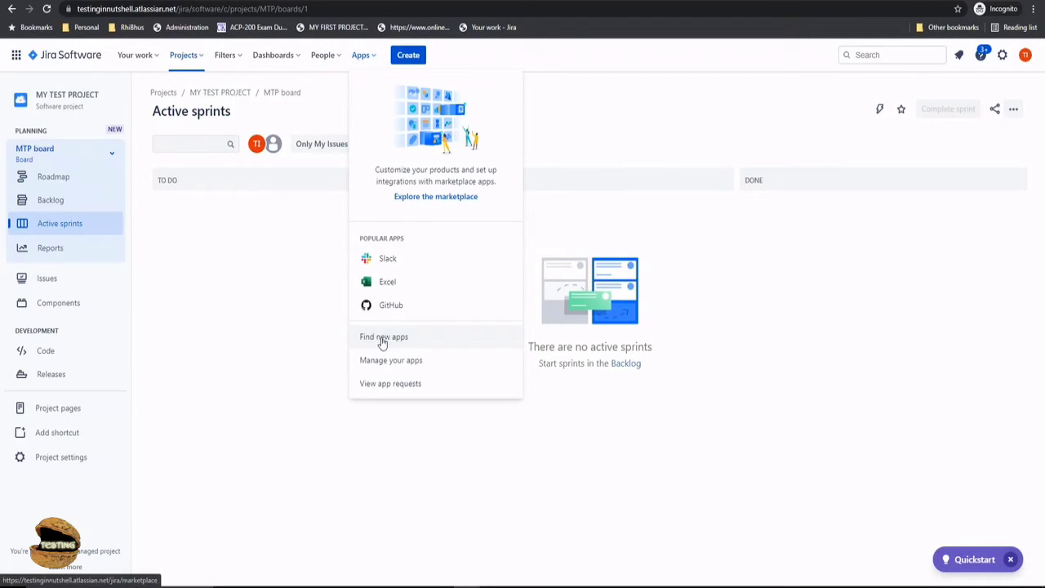
{"action": "left_click", "coordinate": [421, 339]}
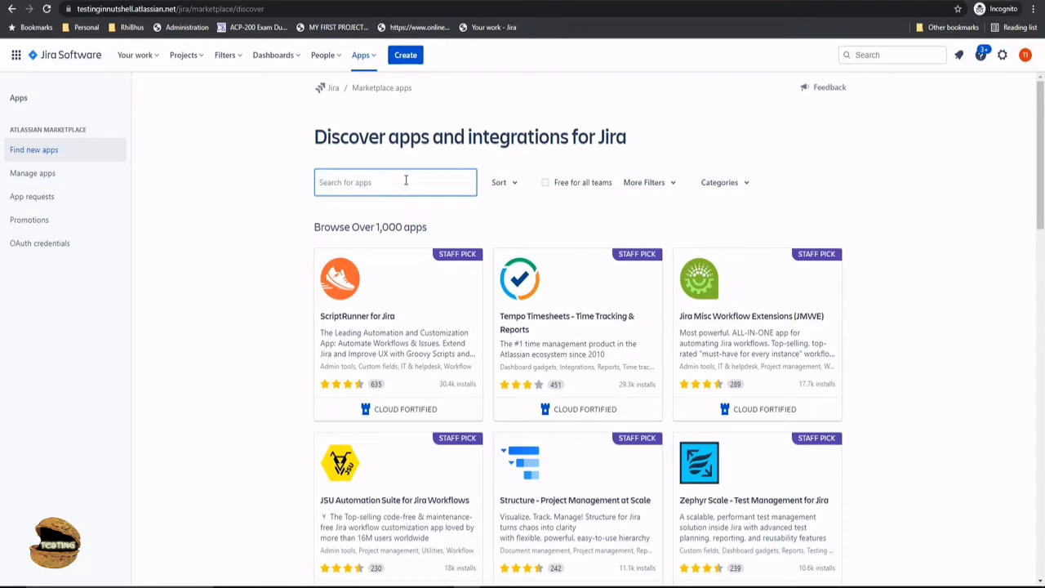
- Filter the marketplace to the Testing & QA category, listing 126 apps including Xray
{"action": "left_click", "coordinate": [727, 184]}
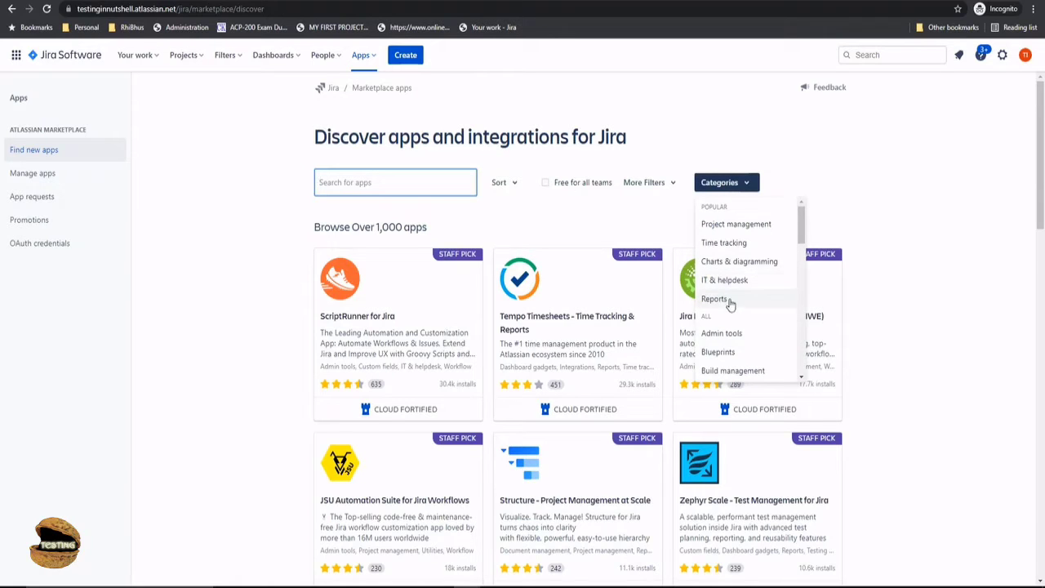
{"action": "scroll", "coordinate": [737, 317], "scroll_direction": "down", "scroll_amount": 2}
{"action": "scroll", "coordinate": [737, 316], "scroll_direction": "down", "scroll_amount": 5}
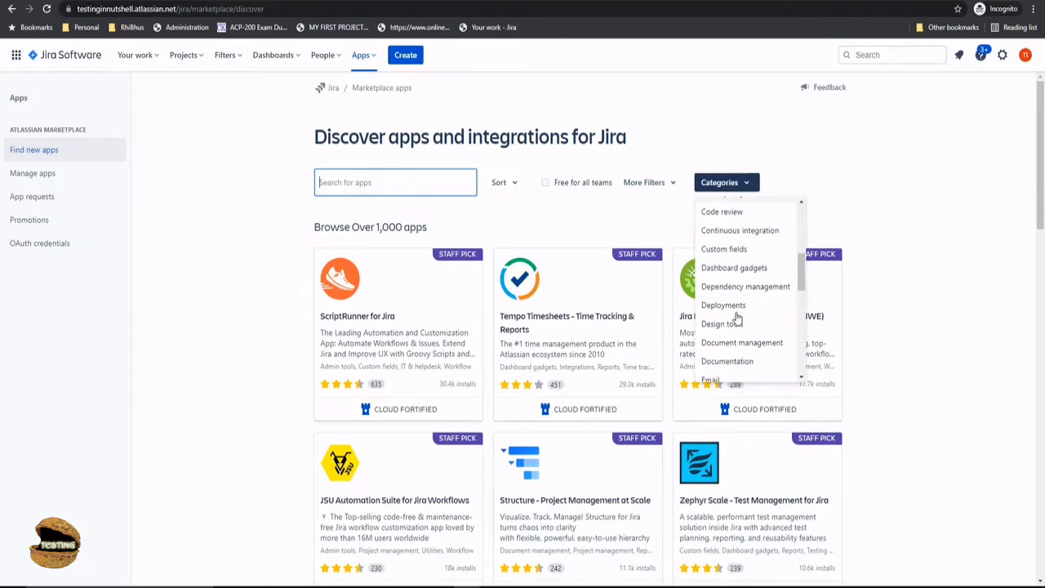
{"action": "scroll", "coordinate": [737, 318], "scroll_direction": "down", "scroll_amount": 4}
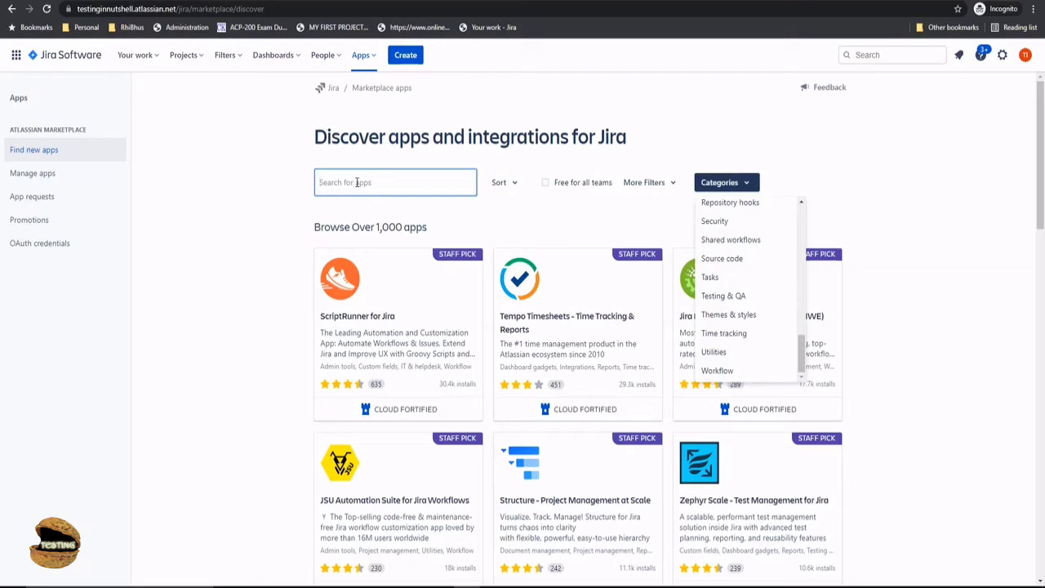
{"action": "left_click", "coordinate": [733, 298]}
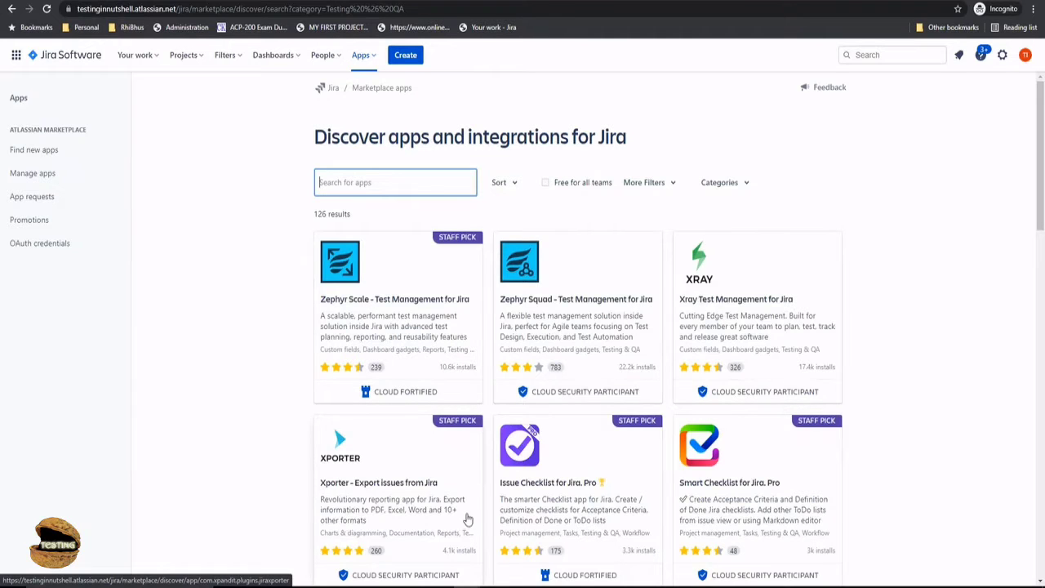
{"action": "scroll", "coordinate": [485, 511], "scroll_direction": "down", "scroll_amount": 2}
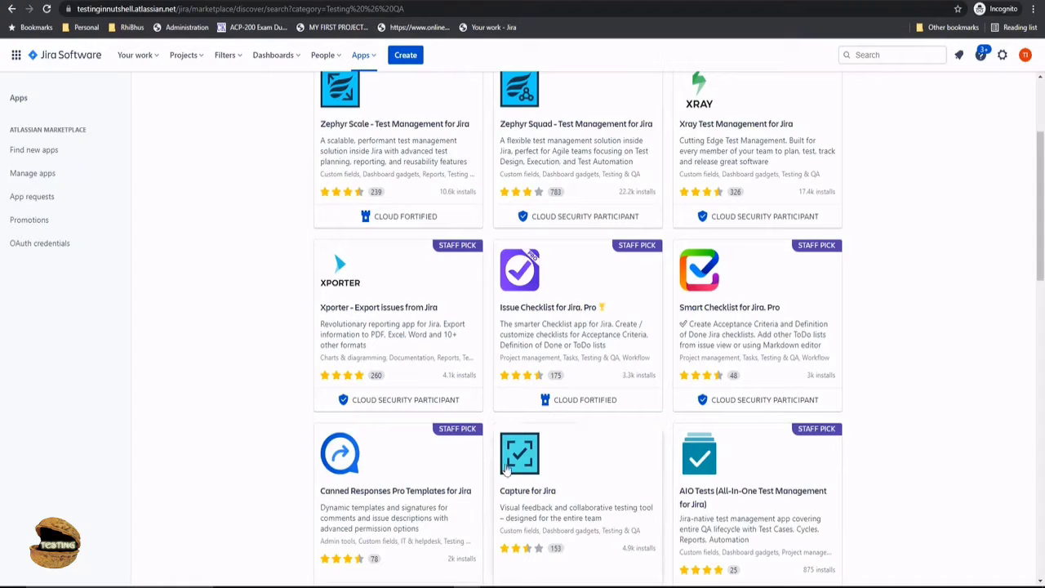
{"action": "scroll", "coordinate": [489, 465], "scroll_direction": "down", "scroll_amount": 2}
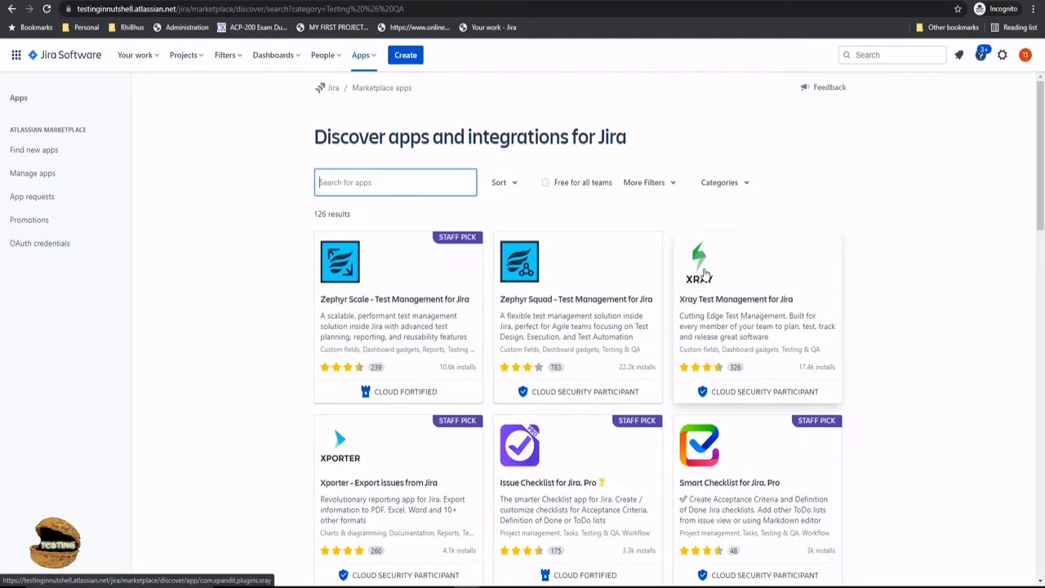
- Open the Xray Test Management for Jira app page and read through its Overview
{"action": "left_click", "coordinate": [699, 285]}
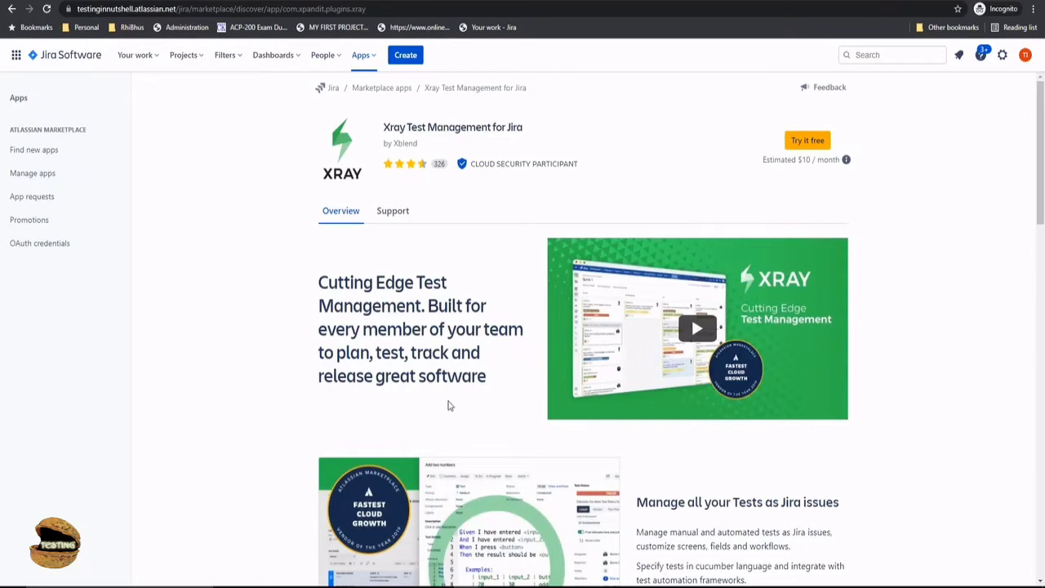
{"action": "scroll", "coordinate": [490, 398], "scroll_direction": "down", "scroll_amount": 1}
{"action": "scroll", "coordinate": [507, 394], "scroll_direction": "down", "scroll_amount": 1}
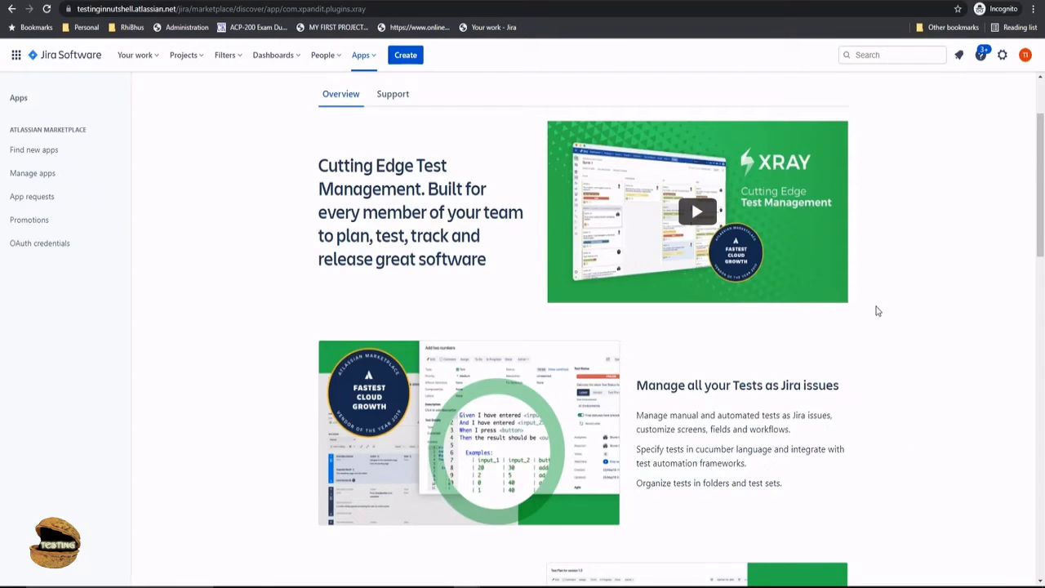
{"action": "scroll", "coordinate": [878, 311], "scroll_direction": "down", "scroll_amount": 5}
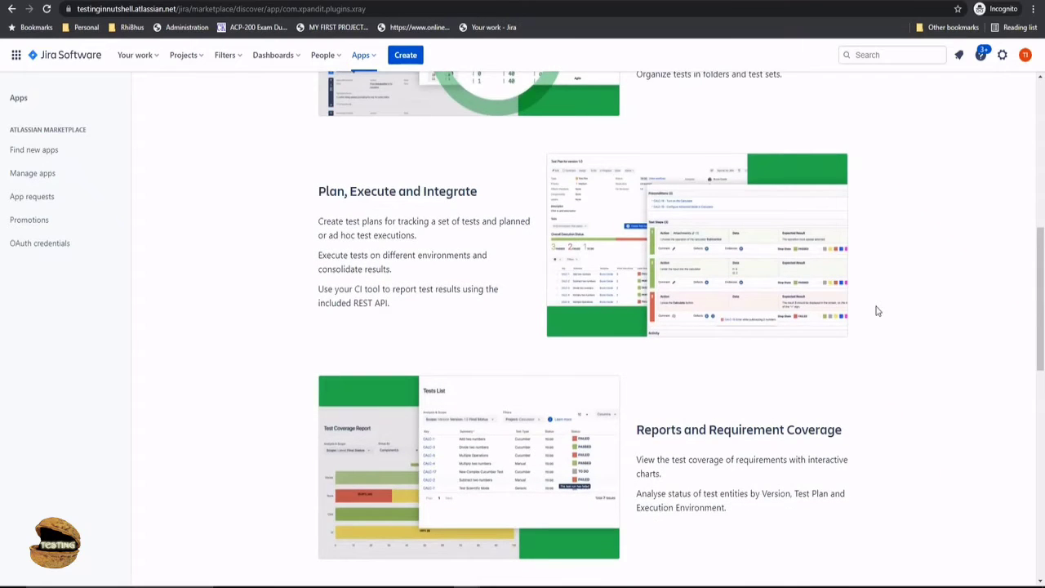
{"action": "scroll", "coordinate": [877, 324], "scroll_direction": "down", "scroll_amount": 4}
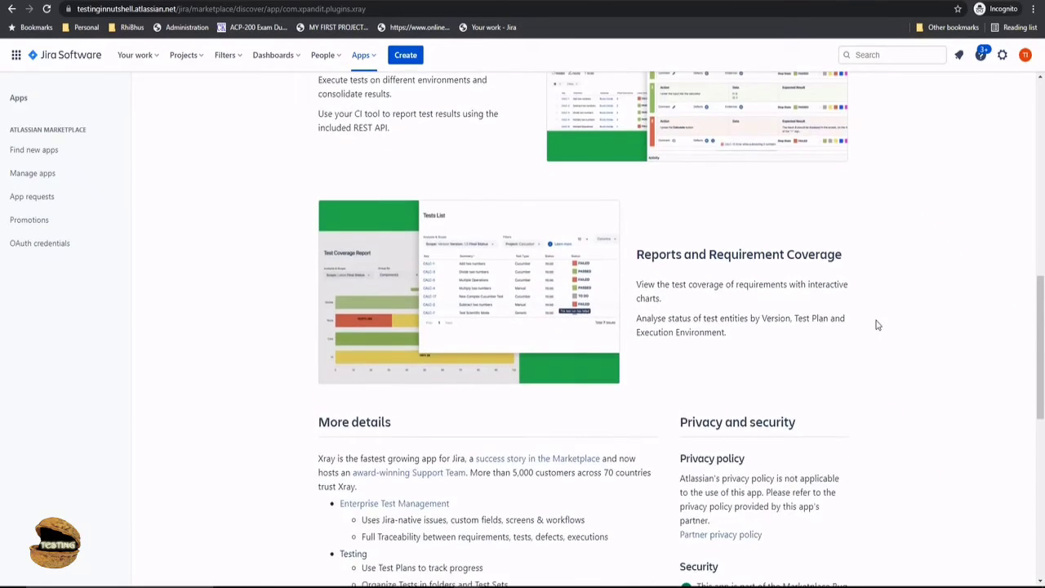
{"action": "scroll", "coordinate": [877, 325], "scroll_direction": "down", "scroll_amount": 1}
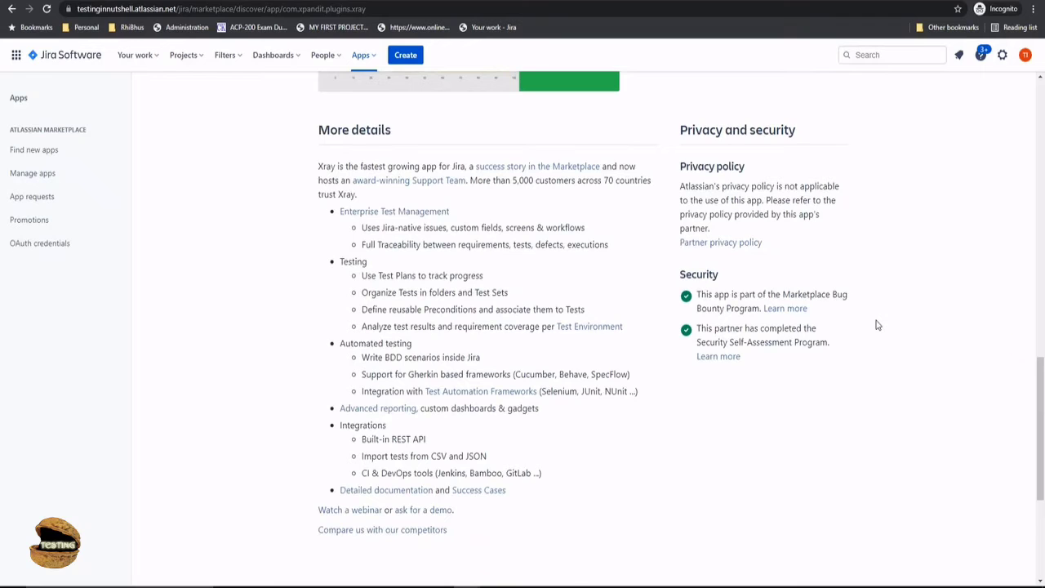
{"action": "scroll", "coordinate": [877, 325], "scroll_direction": "down", "scroll_amount": 2}
{"action": "scroll", "coordinate": [878, 324], "scroll_direction": "down", "scroll_amount": 2}
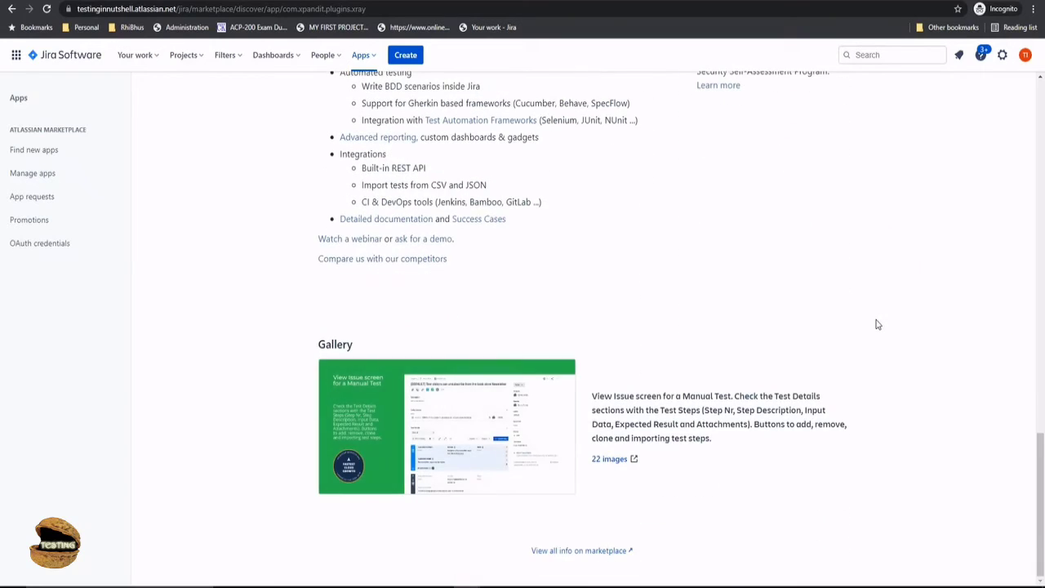
{"action": "scroll", "coordinate": [878, 325], "scroll_direction": "up", "scroll_amount": 12}
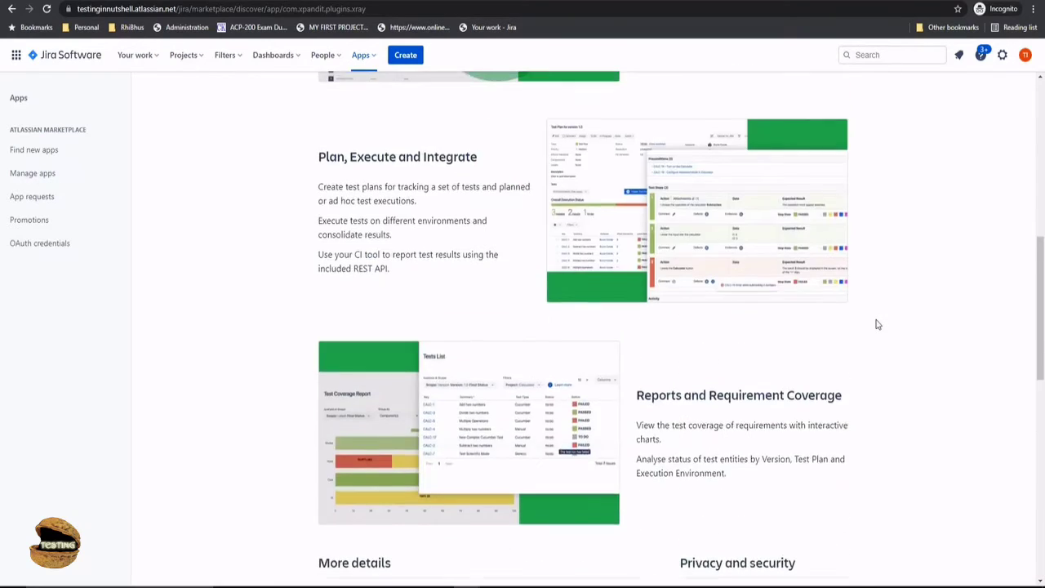
{"action": "scroll", "coordinate": [877, 325], "scroll_direction": "up", "scroll_amount": 3}
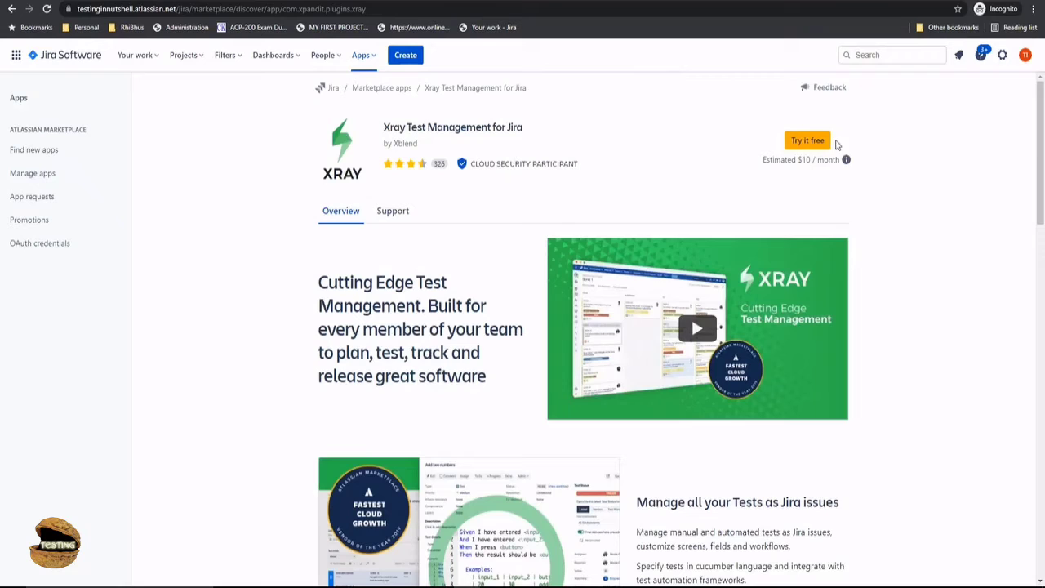
- Choose Try it free on the Xray page to reach the Add to Jira permissions dialog
{"action": "left_click", "coordinate": [808, 142]}
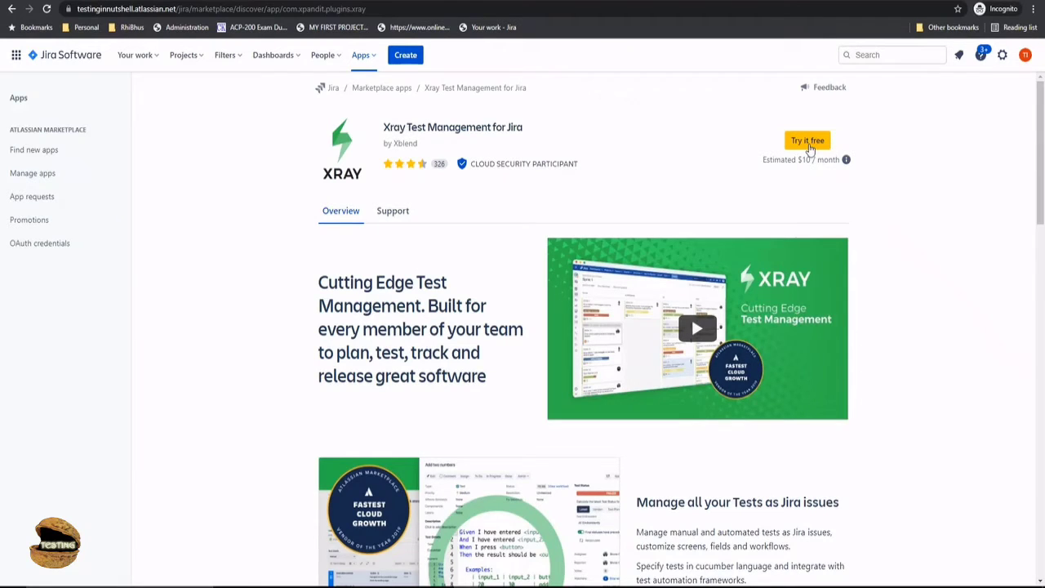
{"action": "mouse_move", "coordinate": [810, 162]}
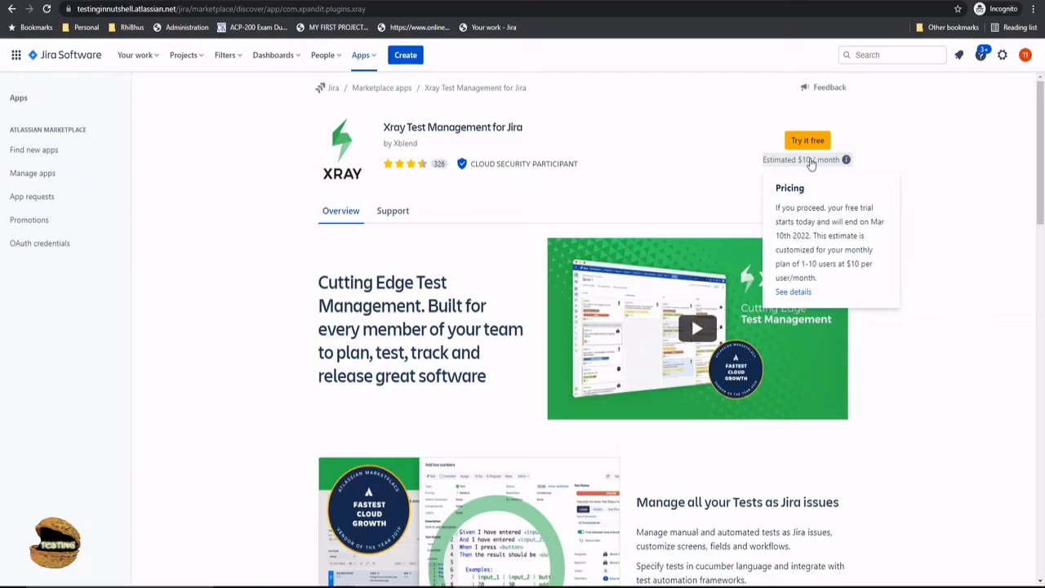
{"action": "left_click", "coordinate": [806, 141]}
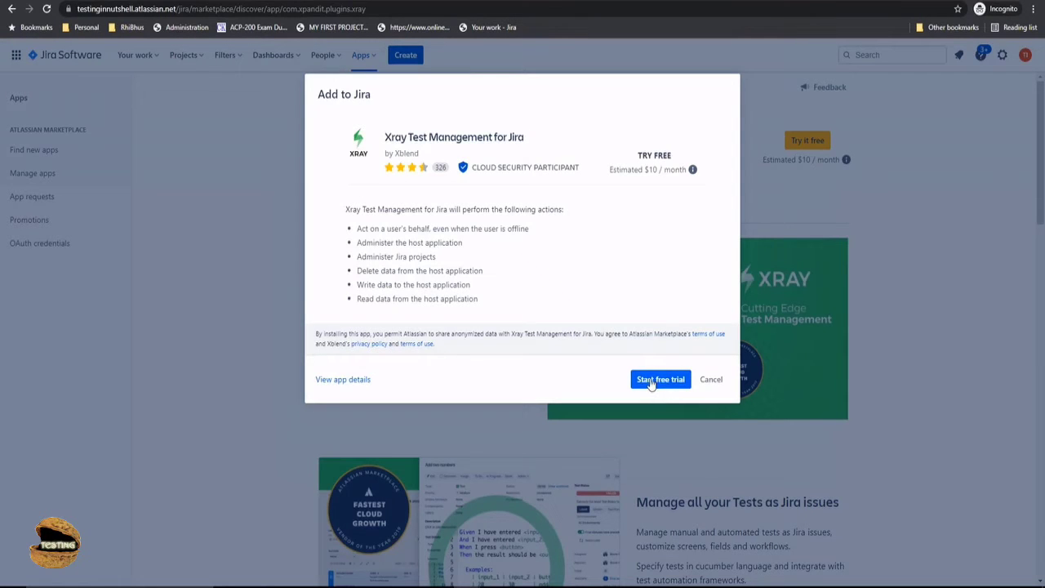
- Start the Xray free trial and dismiss the Success notification once it's added
{"action": "left_click", "coordinate": [663, 380]}
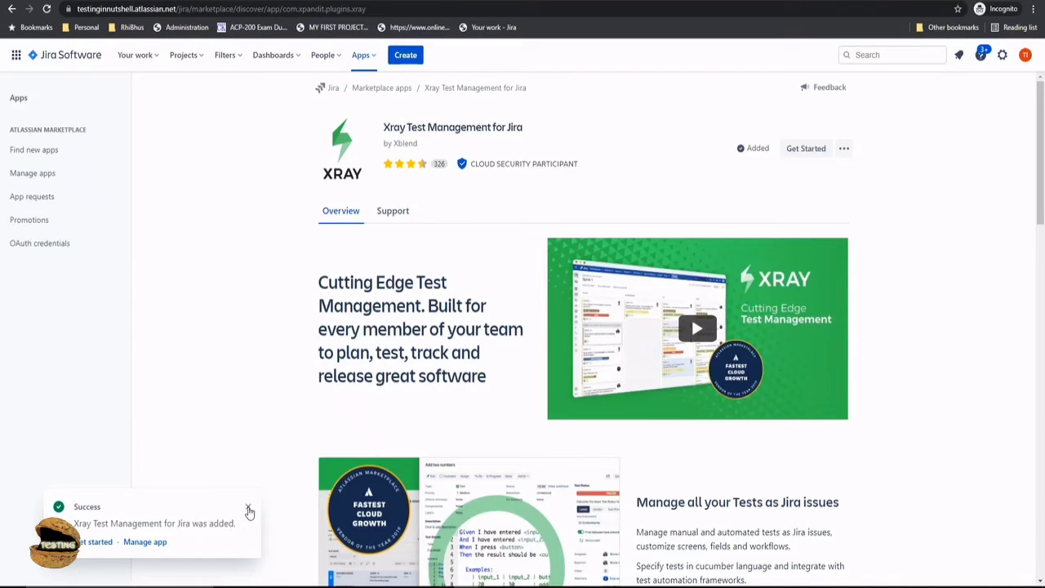
{"action": "left_click", "coordinate": [249, 510]}
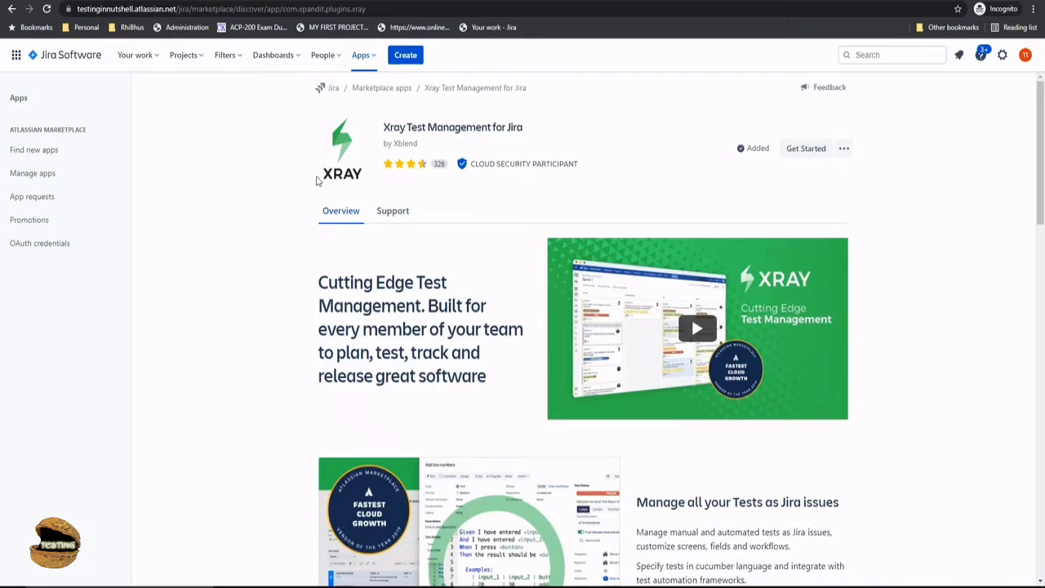
- Open Xray's Get Started page from the Apps menu, read it, and check the Projects list
{"action": "left_click", "coordinate": [366, 59]}
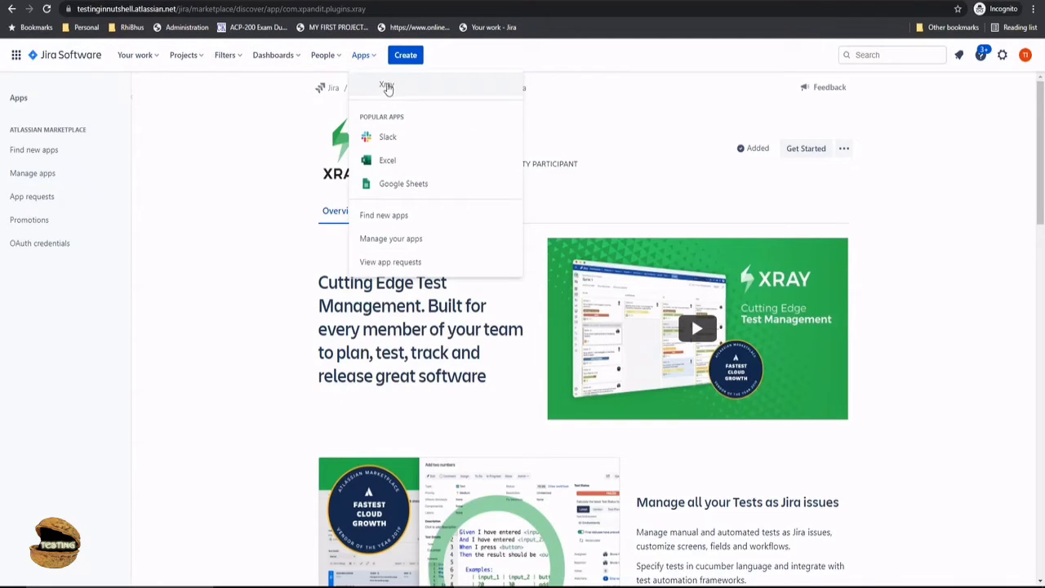
{"action": "left_click", "coordinate": [443, 87]}
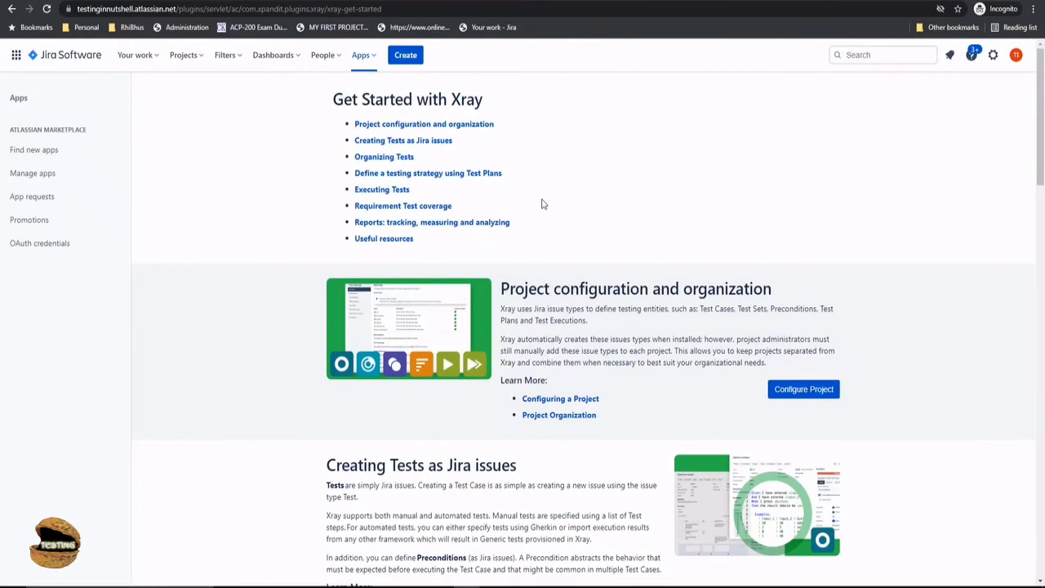
{"action": "scroll", "coordinate": [583, 245], "scroll_direction": "down", "scroll_amount": 1}
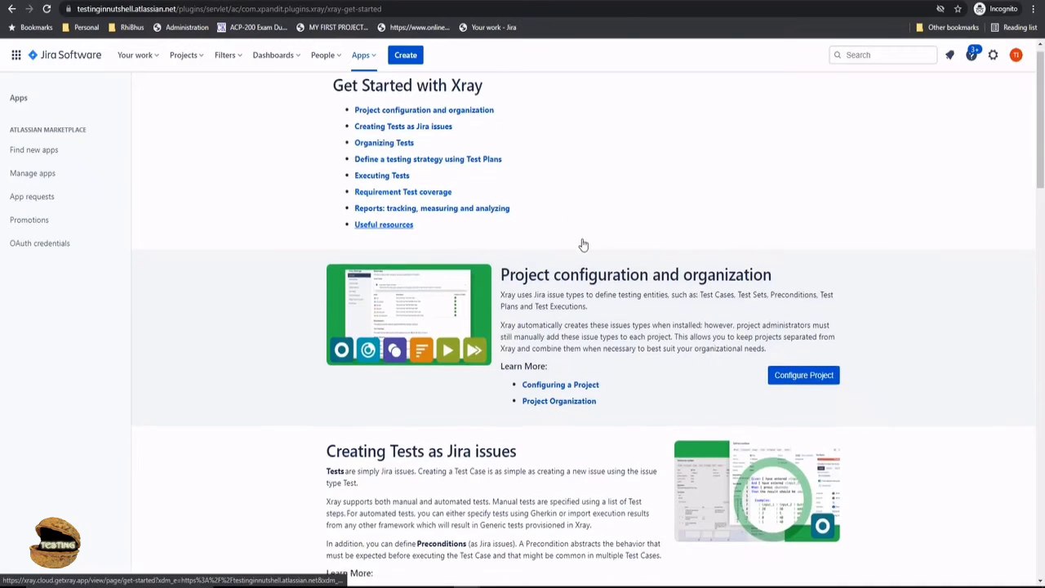
{"action": "scroll", "coordinate": [583, 245], "scroll_direction": "down", "scroll_amount": 2}
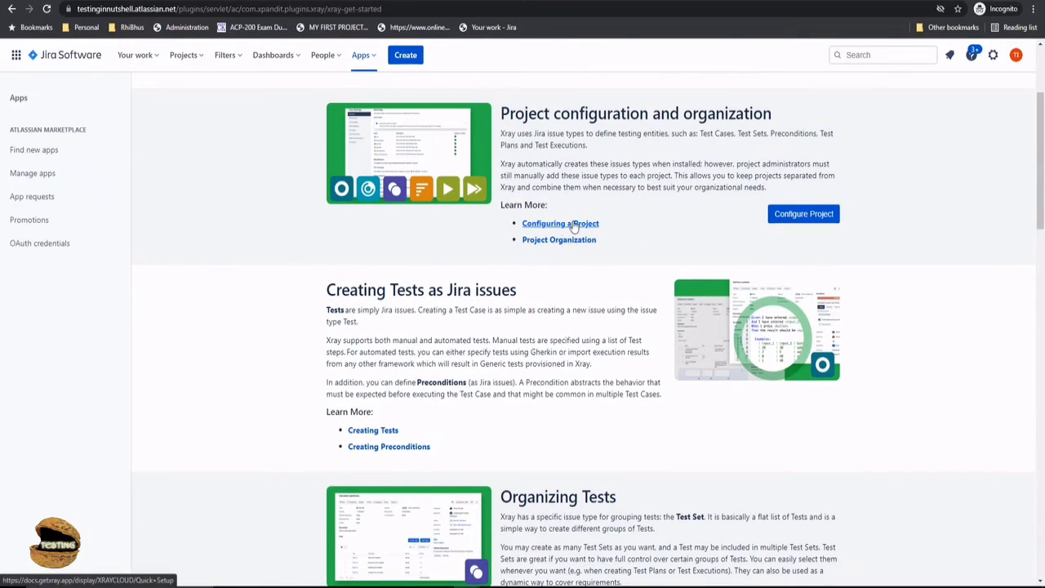
{"action": "scroll", "coordinate": [571, 229], "scroll_direction": "up", "scroll_amount": 2}
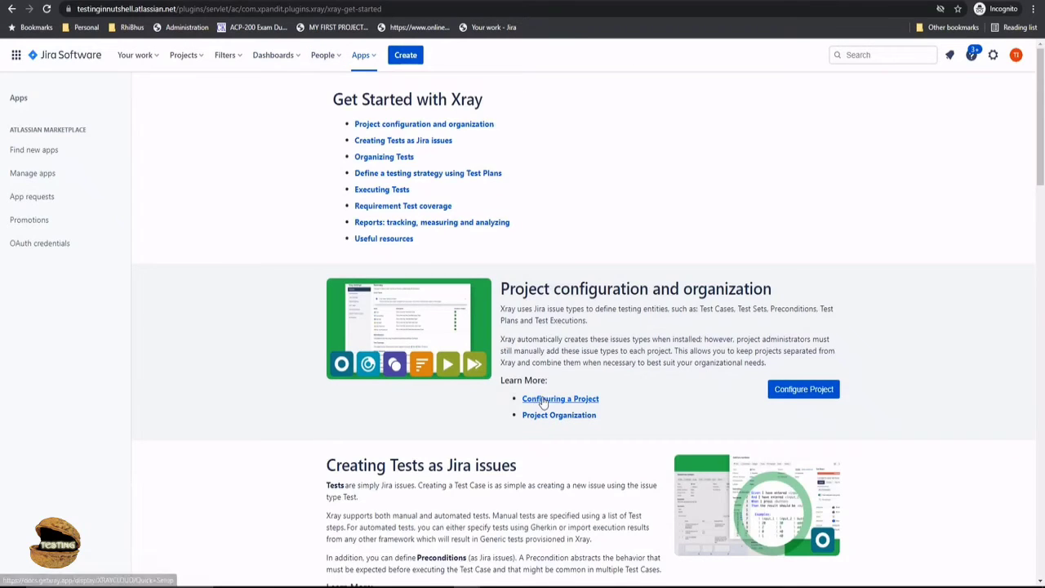
{"action": "scroll", "coordinate": [541, 400], "scroll_direction": "down", "scroll_amount": 1}
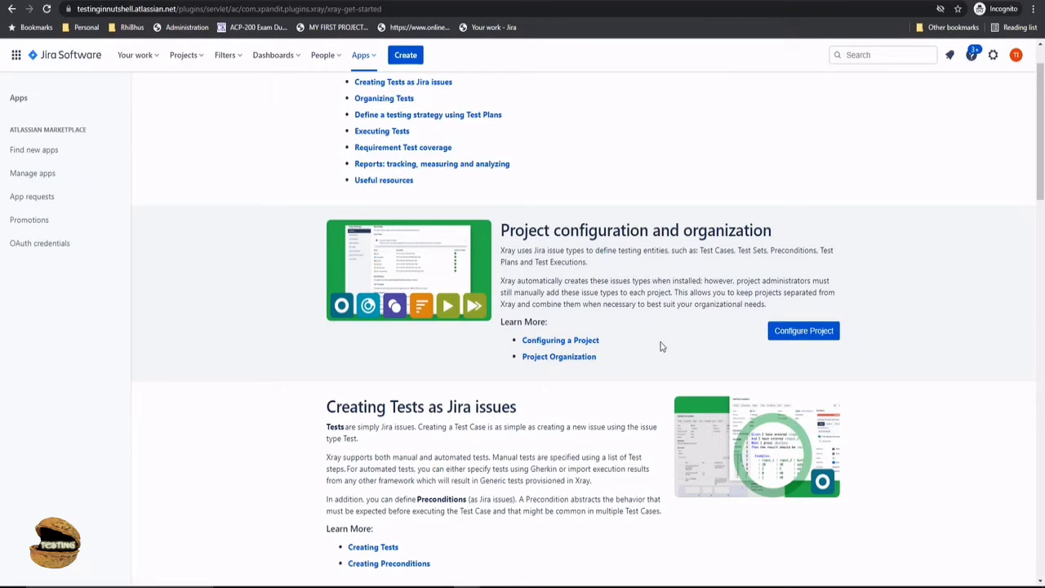
{"action": "left_click", "coordinate": [191, 59]}
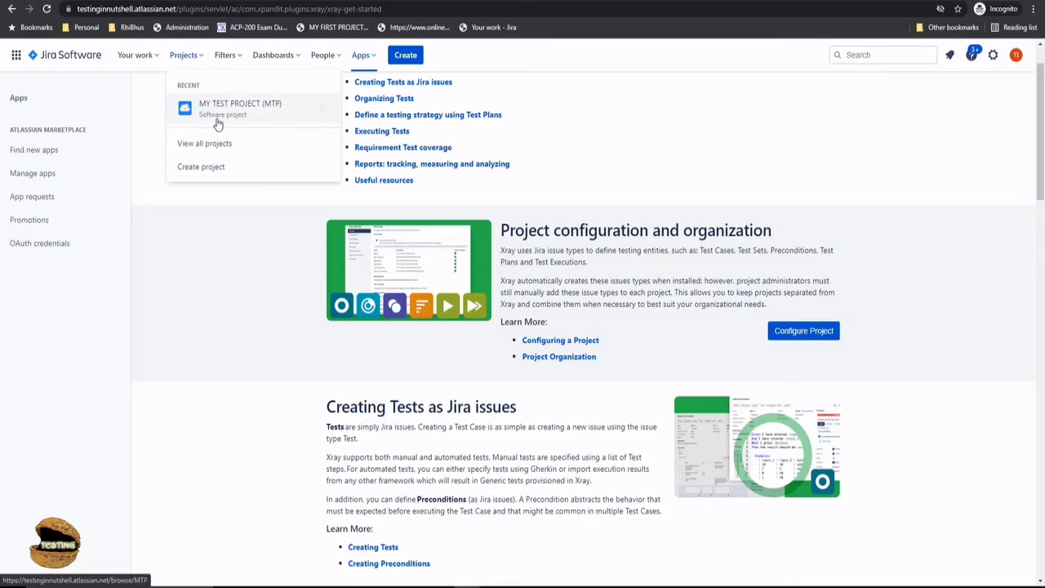
- Select MY TEST PROJECT under Configure Project and confirm to open its Xray Settings
{"action": "left_click", "coordinate": [651, 348]}
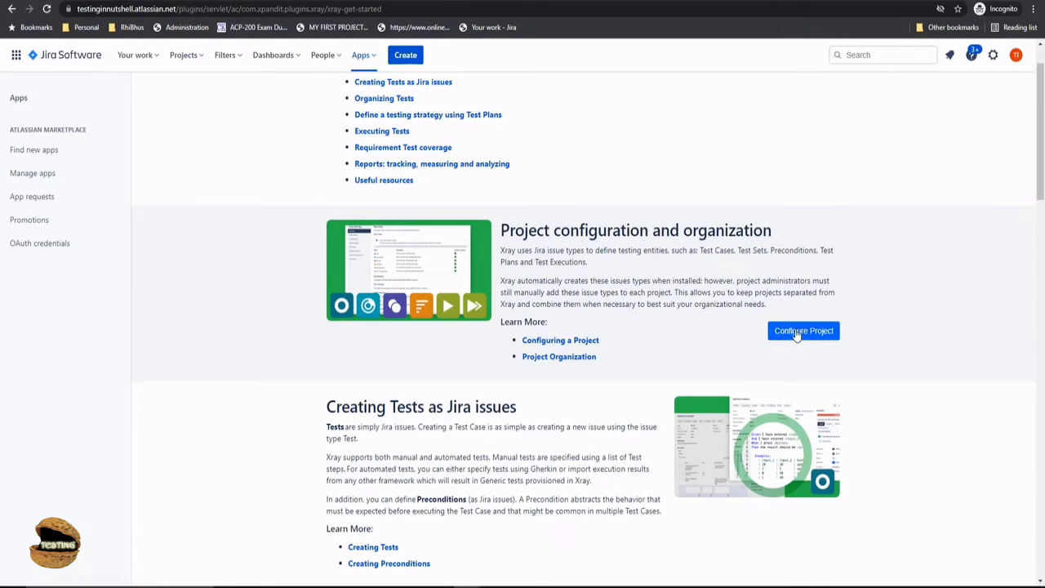
{"action": "left_click", "coordinate": [804, 331]}
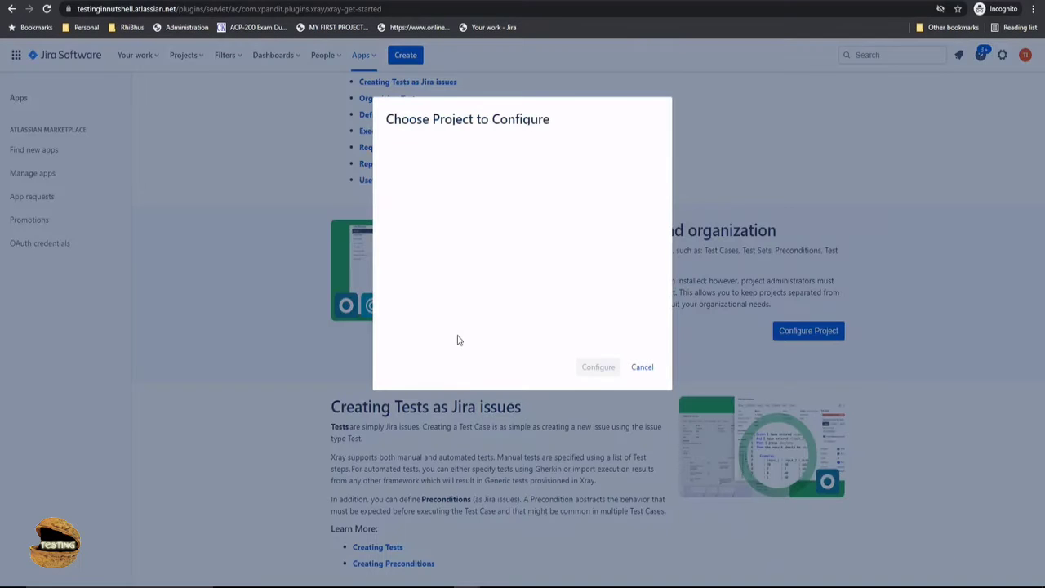
{"action": "left_click", "coordinate": [468, 165]}
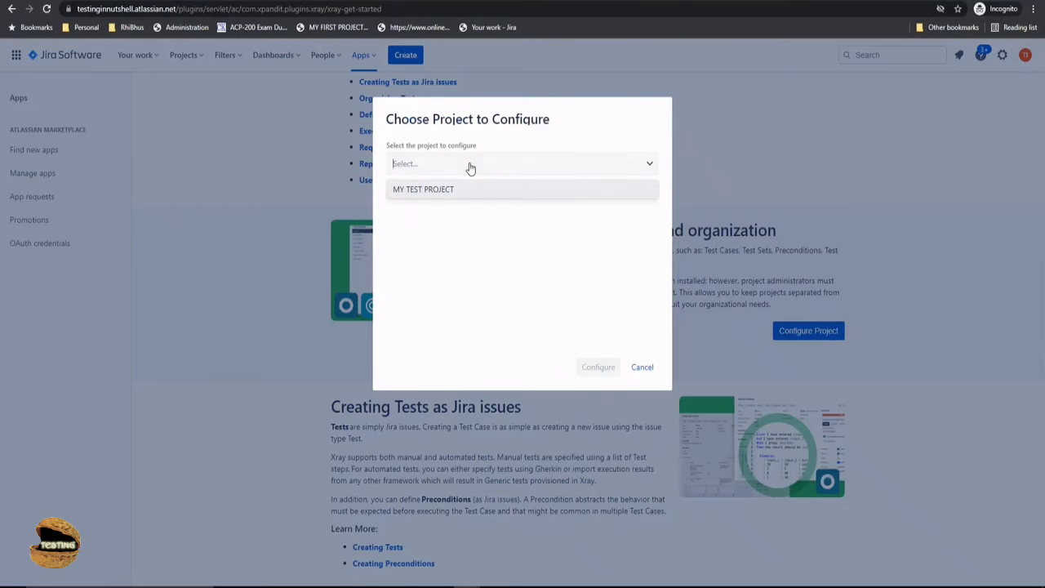
{"action": "left_click", "coordinate": [432, 196]}
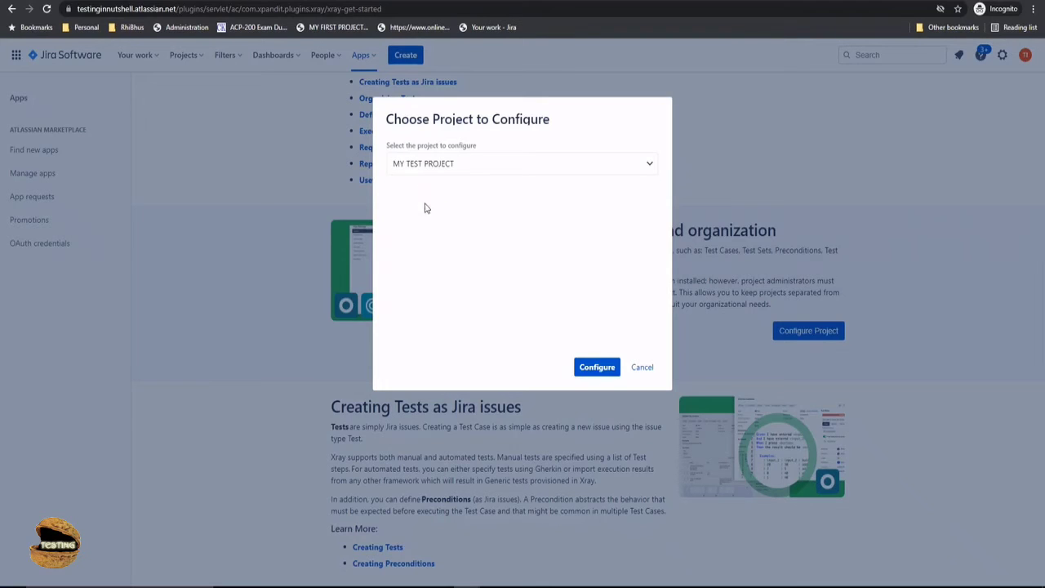
{"action": "left_click", "coordinate": [595, 369]}
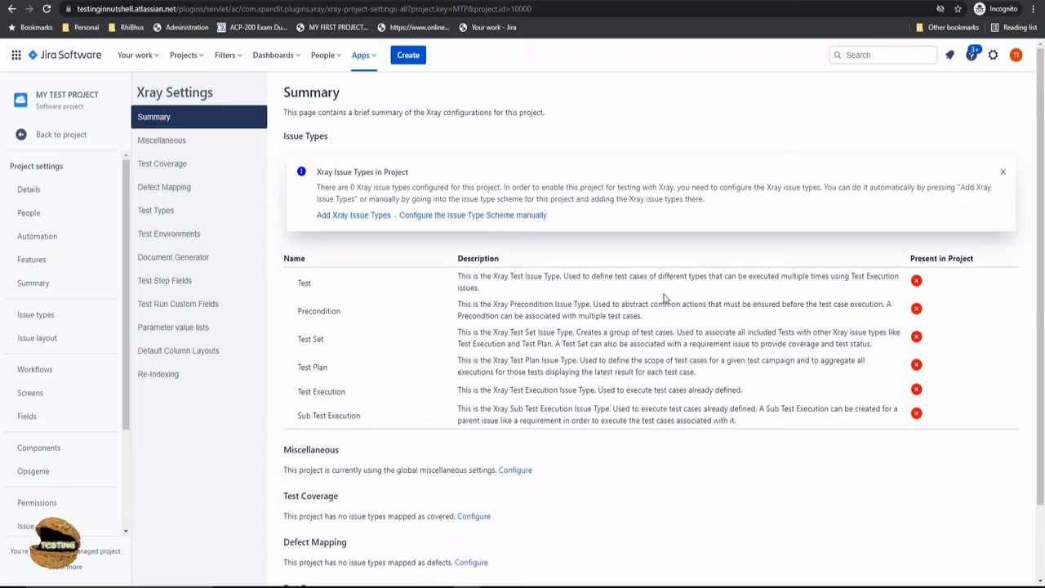
- Use the Add Xray Issue Types link to create Test, Test Plan and the other Xray types
{"action": "left_click", "coordinate": [366, 216]}
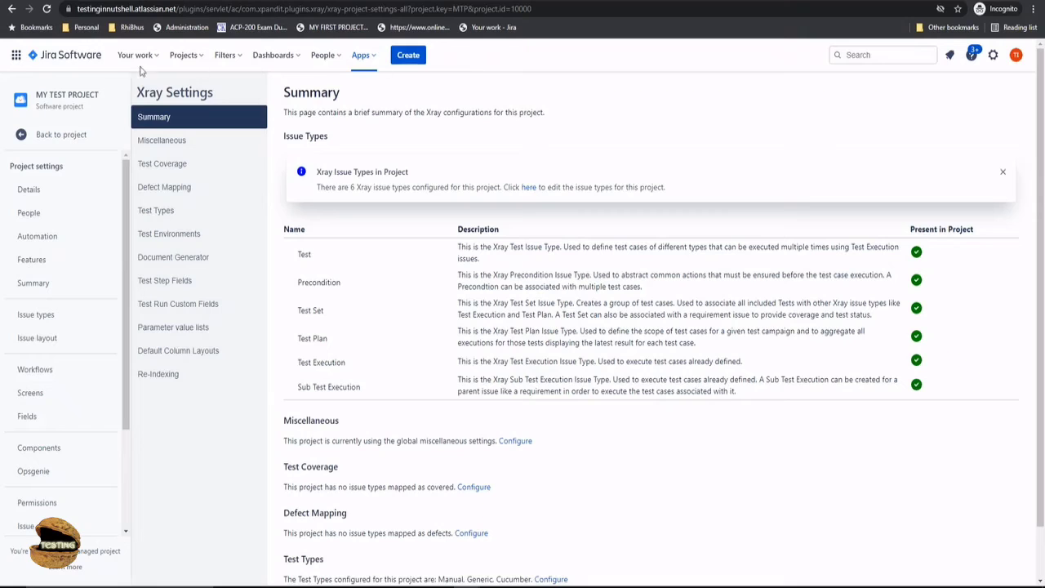
{"action": "left_click", "coordinate": [191, 59]}
- Go to MY TEST PROJECT's Testing Board and toggle its navigation panel over the empty Test Repository
{"action": "left_click", "coordinate": [217, 105]}
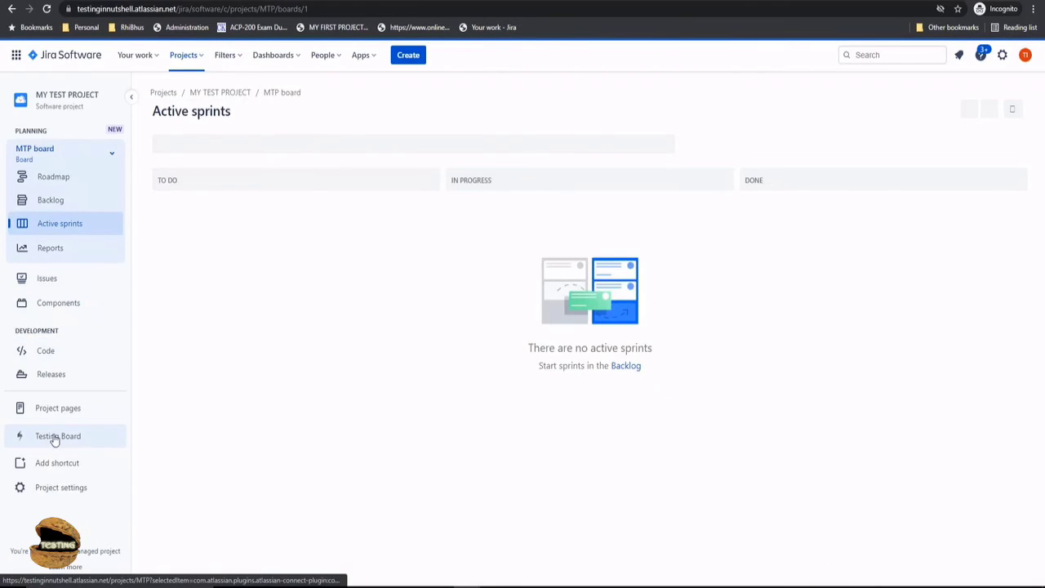
{"action": "left_click", "coordinate": [54, 437]}
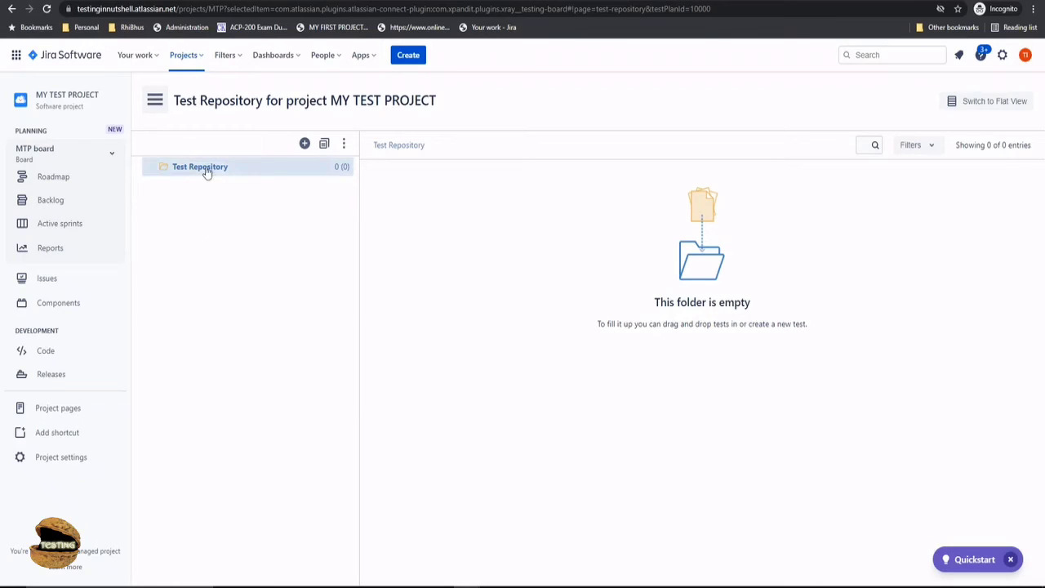
{"action": "left_click", "coordinate": [154, 100]}
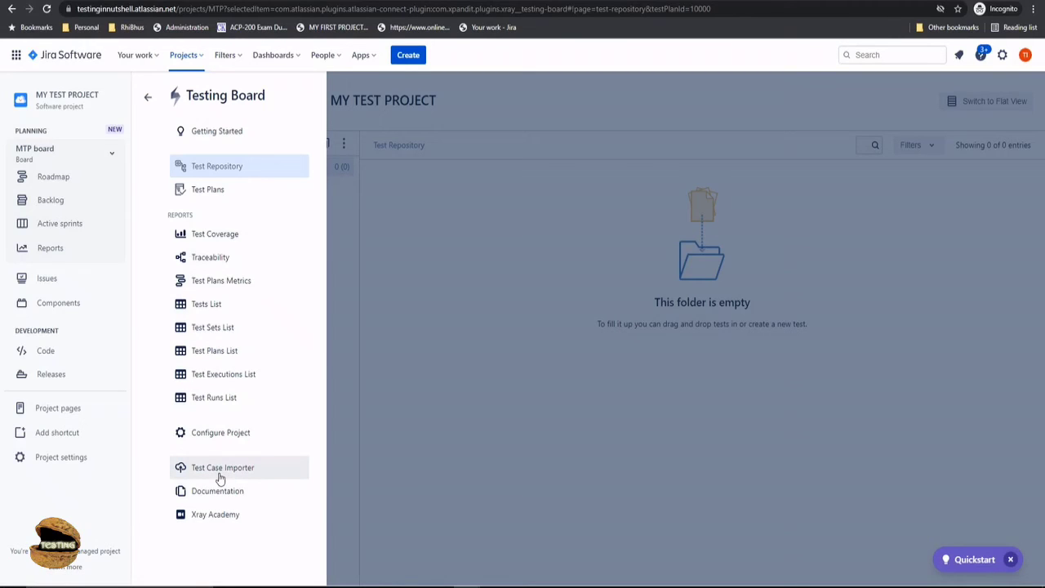
{"action": "left_click", "coordinate": [415, 367]}
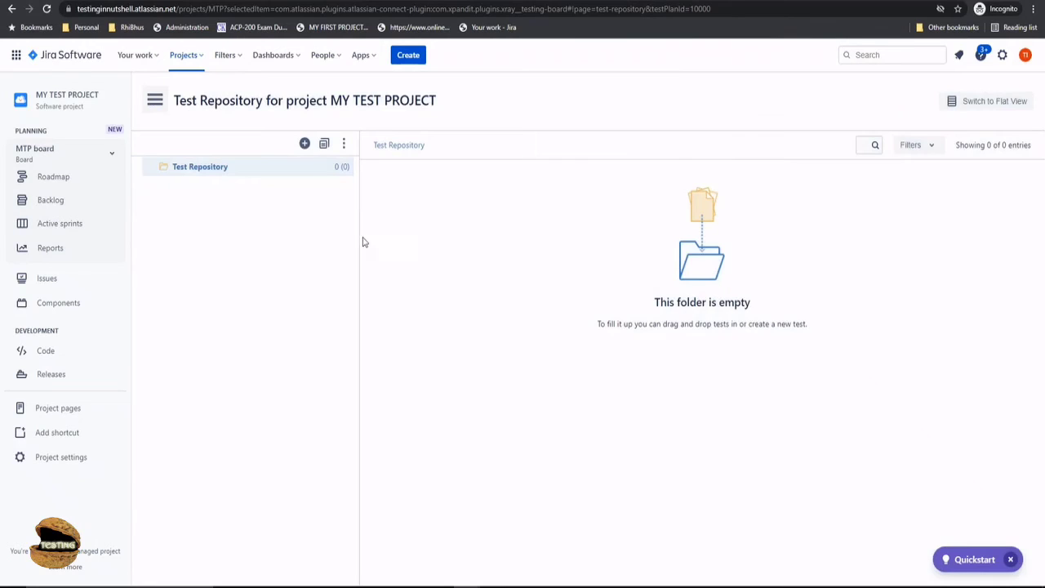
{"action": "left_click", "coordinate": [408, 60]}
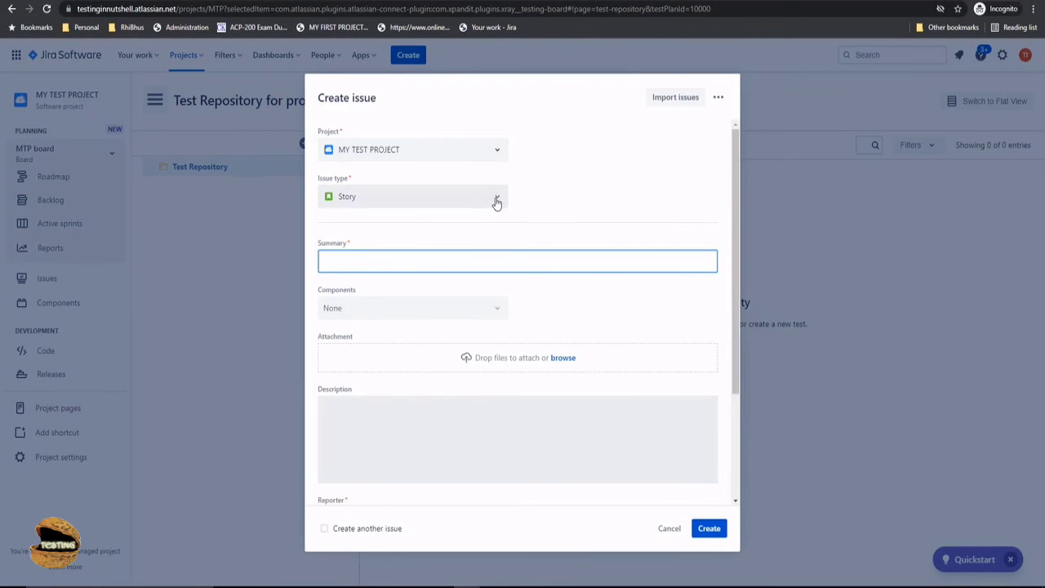
{"action": "left_click", "coordinate": [496, 199]}
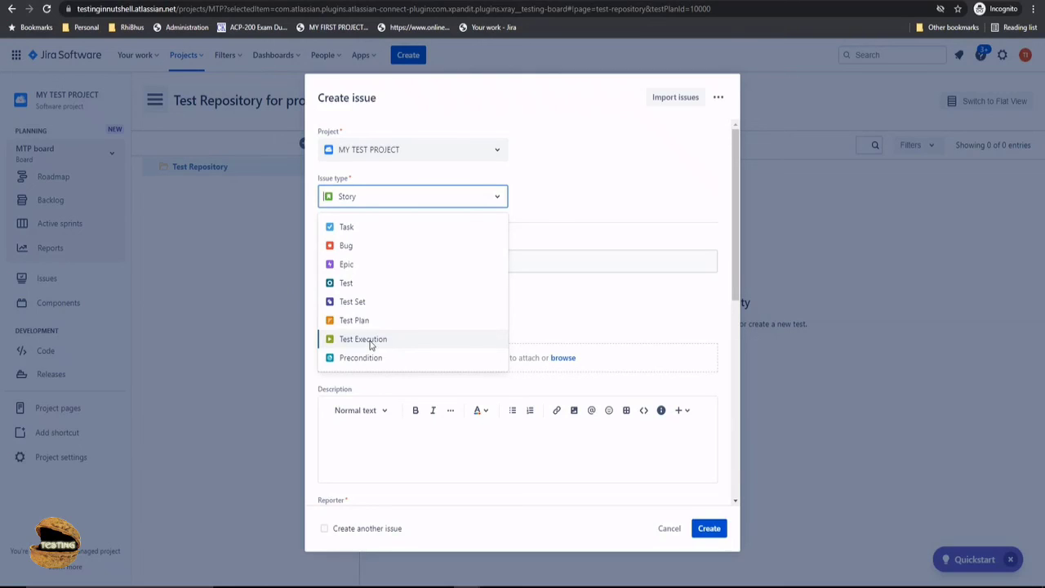
{"action": "left_click", "coordinate": [640, 212]}
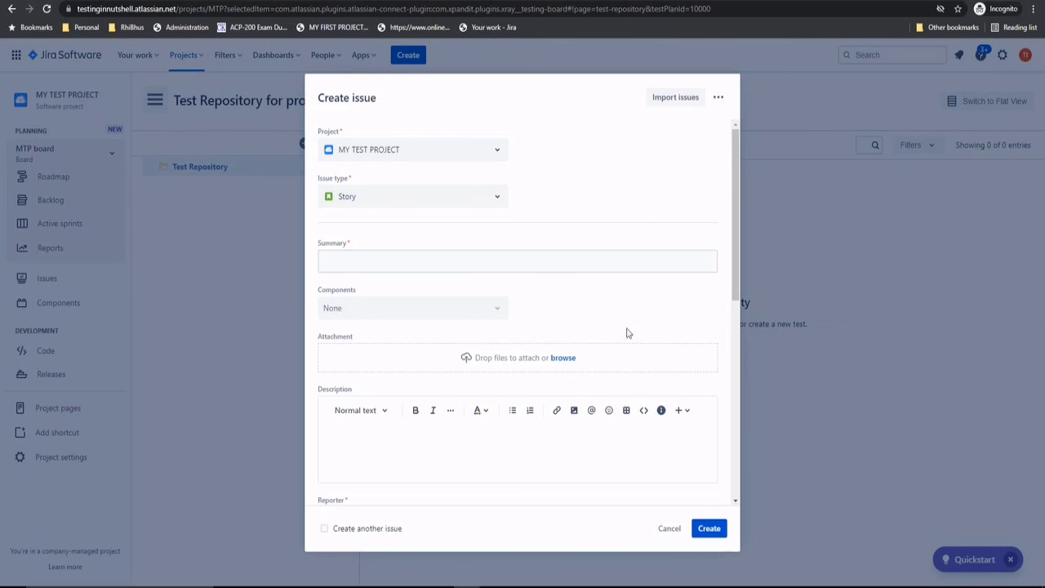
{"action": "left_click", "coordinate": [669, 528]}
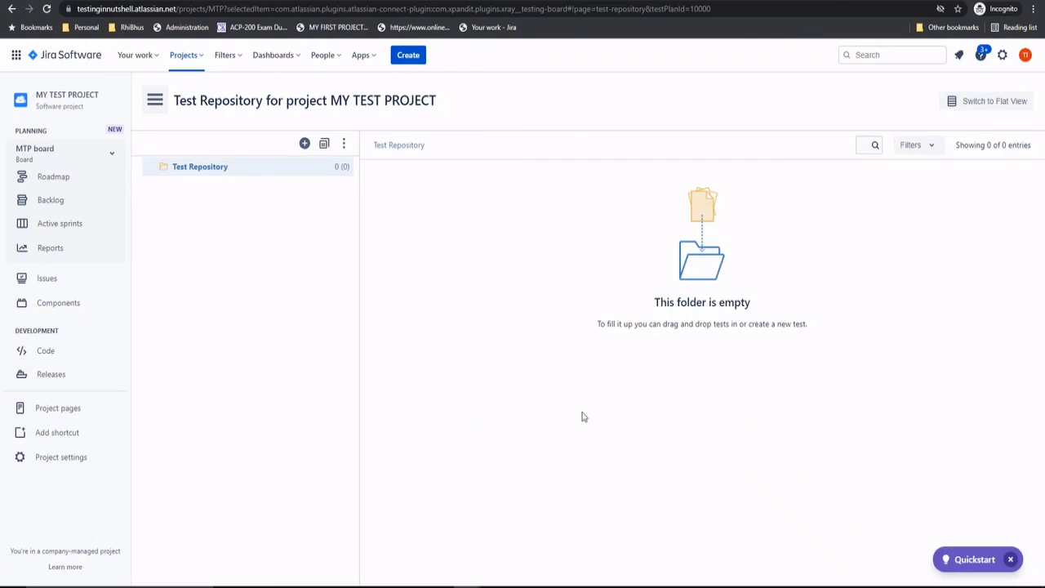